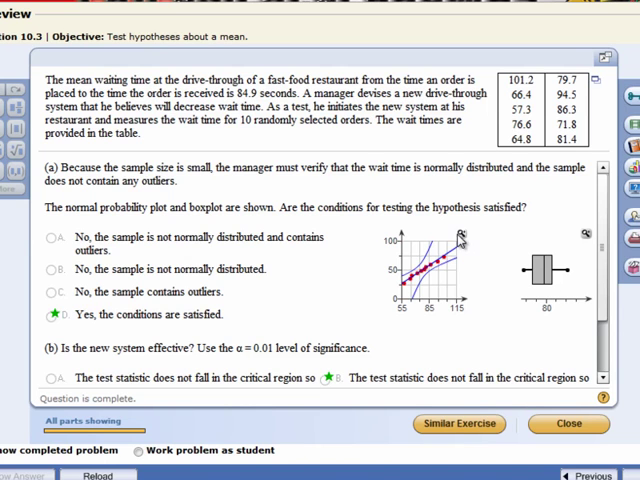
Step: Enlarge the normal probability plot of the wait times
click(462, 237)
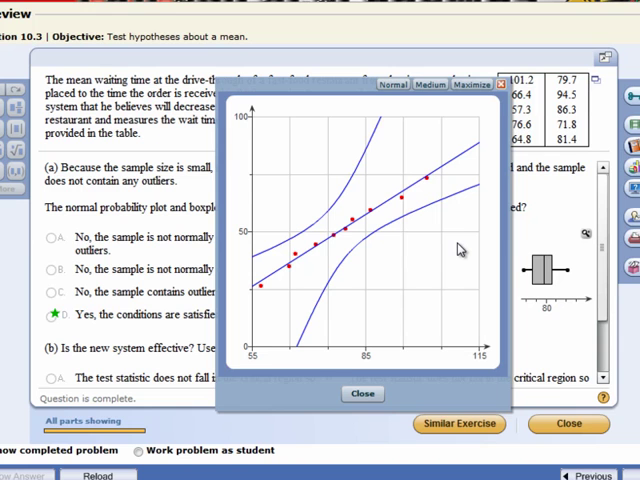
Step: Close the enlarged normal probability plot and enlarge the wait-time boxplot instead
click(505, 88)
click(586, 234)
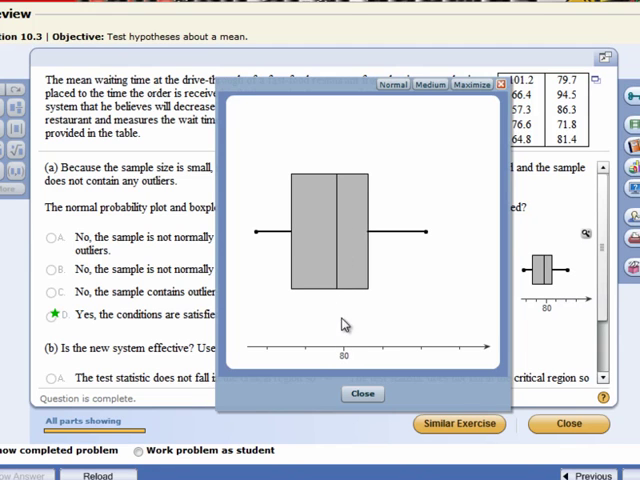
Step: Close the enlarged boxplot to return to the full question page
click(503, 86)
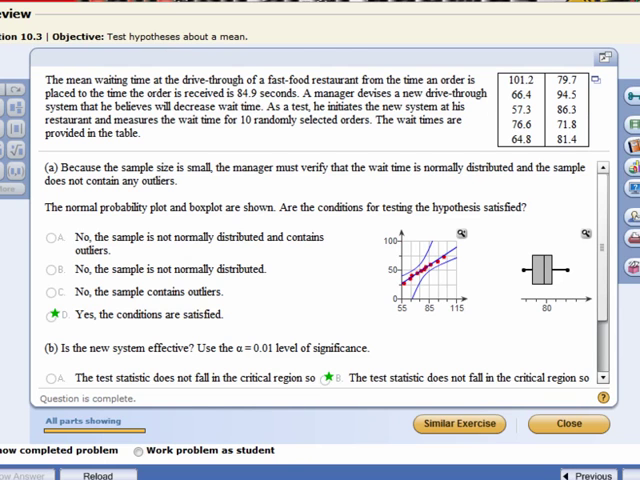
Step: Switch to the PDF document and choose the freehand pencil with red ink
key(alt+Tab)
click(52, 61)
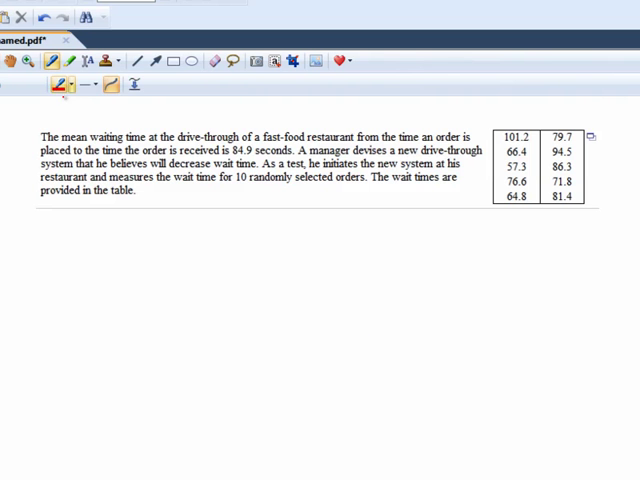
click(68, 85)
click(64, 131)
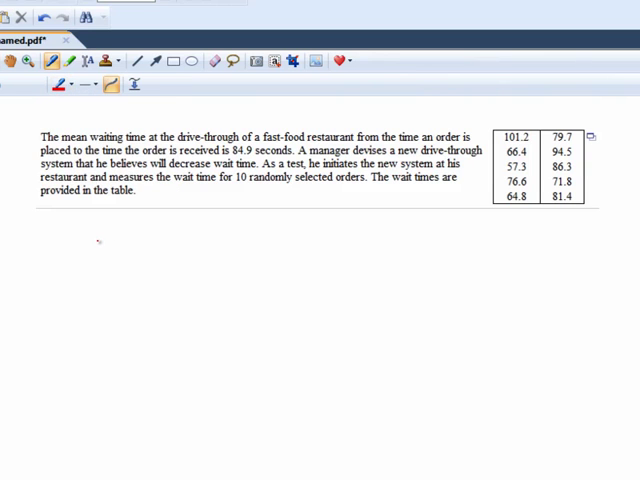
Step: Handwrite a circled 1 with the labels H₀: and H₁: below the problem paragraph
mouse_move(94, 245)
mouse_down()
mouse_move(104, 260)
mouse_move(118, 256)
mouse_up()
drag(96, 284, 97, 304)
mouse_move(104, 284)
mouse_down()
mouse_move(105, 304)
mouse_move(110, 298)
mouse_up()
mouse_move(112, 296)
mouse_down()
mouse_move(113, 304)
mouse_move(118, 289)
mouse_up()
drag(119, 298, 119, 299)
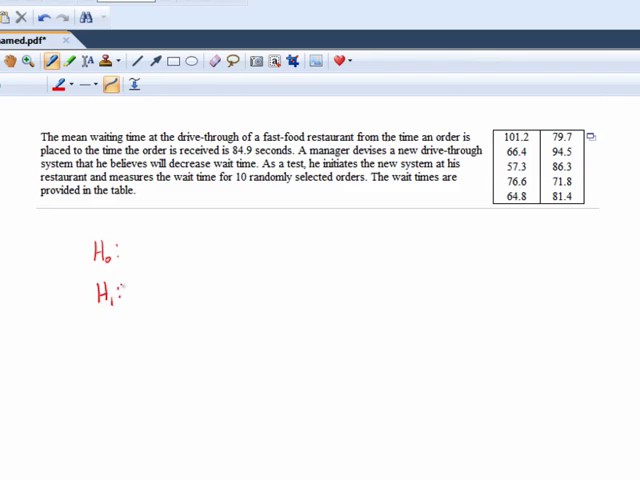
drag(41, 234, 41, 248)
drag(44, 230, 46, 231)
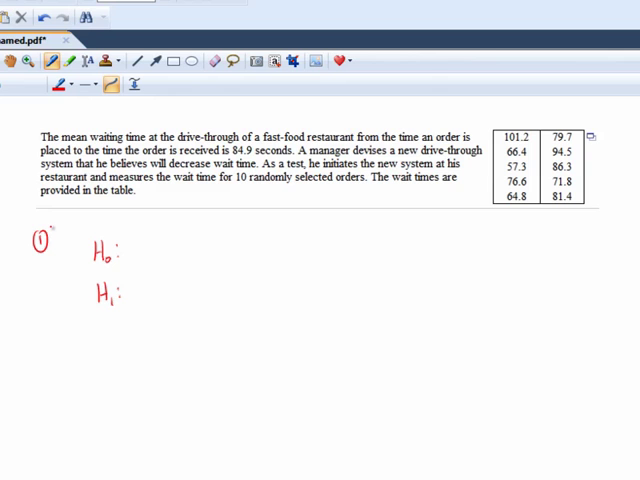
Step: Complete H₀: μ = 84.9 sec and H₁: μ < 84.9 sec, underline decrease wait time, and number step 2
mouse_move(128, 268)
mouse_down()
mouse_move(148, 250)
mouse_move(178, 260)
mouse_move(232, 258)
mouse_up()
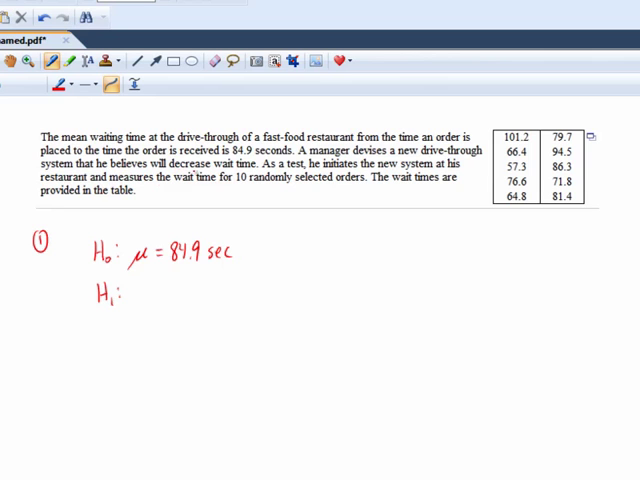
mouse_move(170, 172)
mouse_down()
mouse_move(215, 172)
mouse_move(177, 172)
mouse_up()
mouse_move(140, 292)
mouse_down()
mouse_move(132, 312)
mouse_move(150, 300)
mouse_move(210, 300)
mouse_up()
mouse_move(224, 294)
mouse_down()
mouse_move(222, 300)
mouse_move(232, 300)
mouse_up()
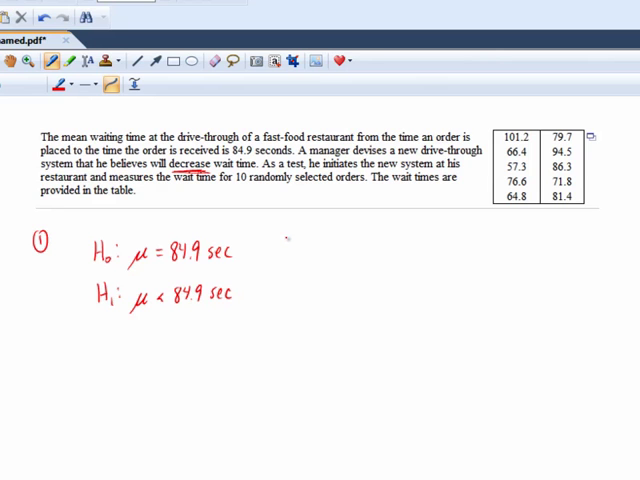
mouse_move(284, 236)
mouse_down()
mouse_move(290, 250)
mouse_move(288, 229)
mouse_up()
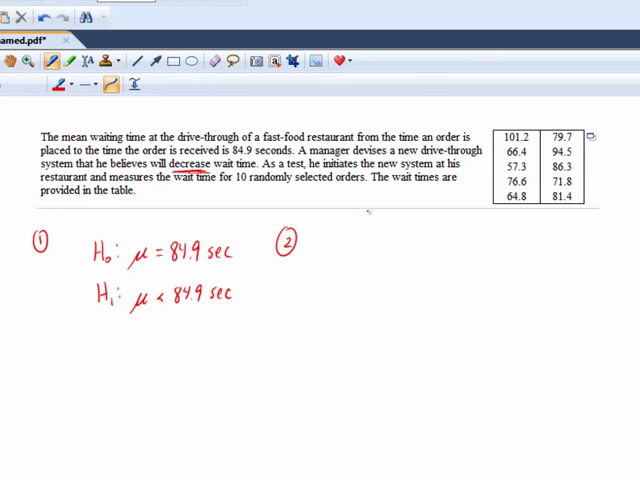
Step: Write α = 0.01 for step 2 and a circled 3 labelled P-value
mouse_move(322, 242)
mouse_down()
mouse_move(320, 254)
mouse_move(337, 243)
mouse_up()
drag(326, 250, 371, 251)
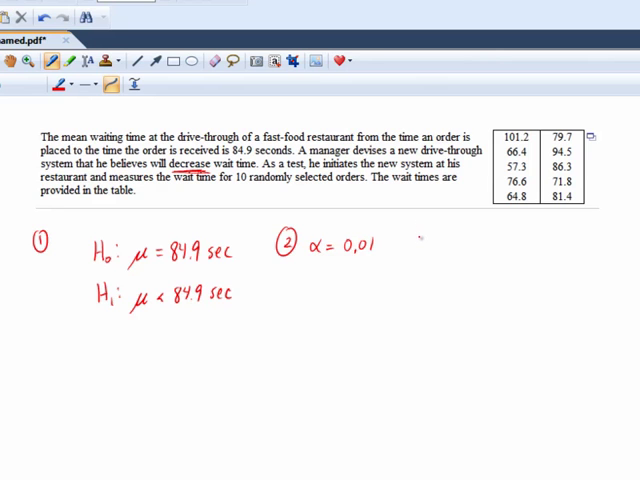
mouse_move(414, 235)
mouse_down()
mouse_move(420, 251)
mouse_move(420, 230)
mouse_move(454, 258)
mouse_move(470, 248)
mouse_move(485, 255)
mouse_move(506, 252)
mouse_up()
drag(508, 246, 516, 252)
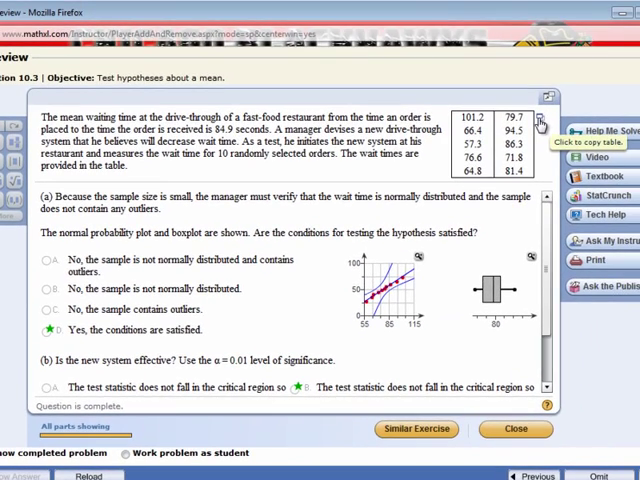
Step: Copy the wait-time data table to the clipboard and close the question window
click(541, 121)
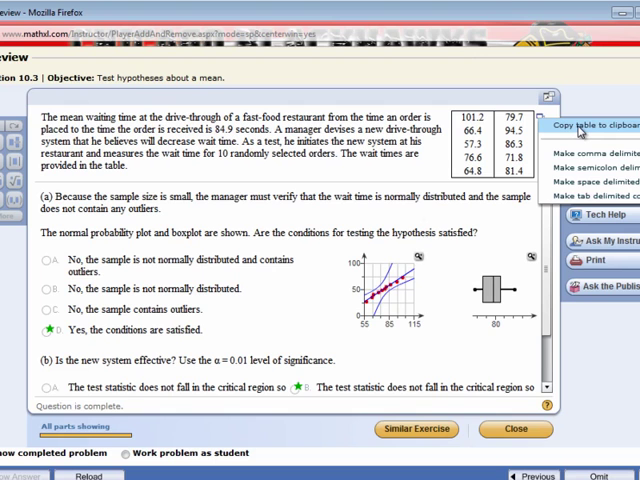
click(582, 131)
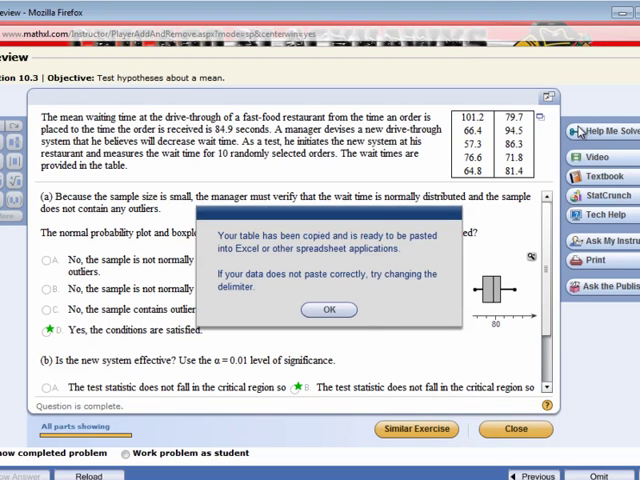
click(330, 311)
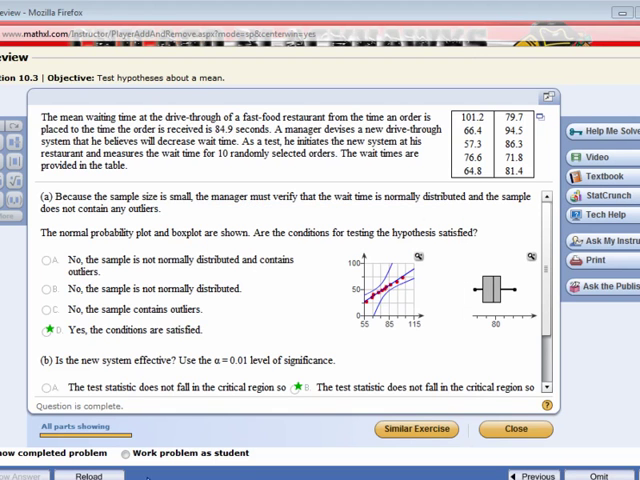
click(178, 443)
Step: Paste the wait times into StatCrunch and rename the column Wait Times
click(415, 38)
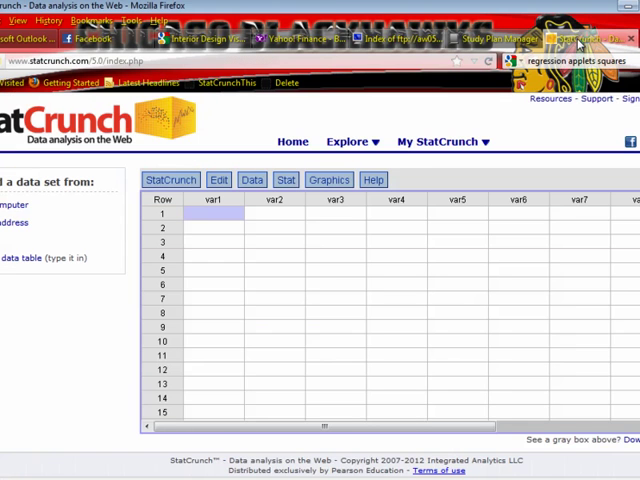
click(219, 180)
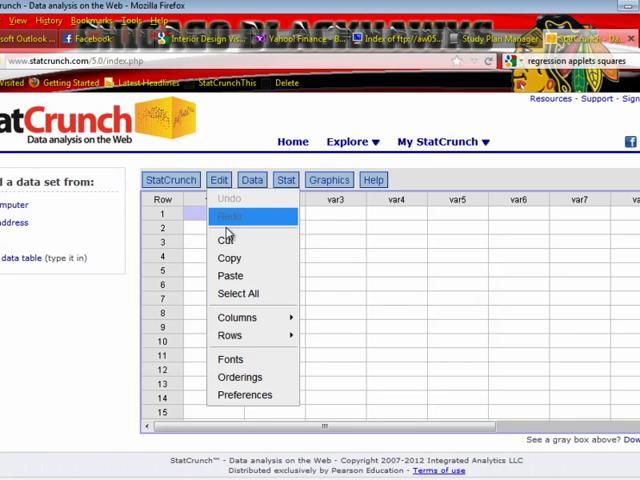
click(232, 276)
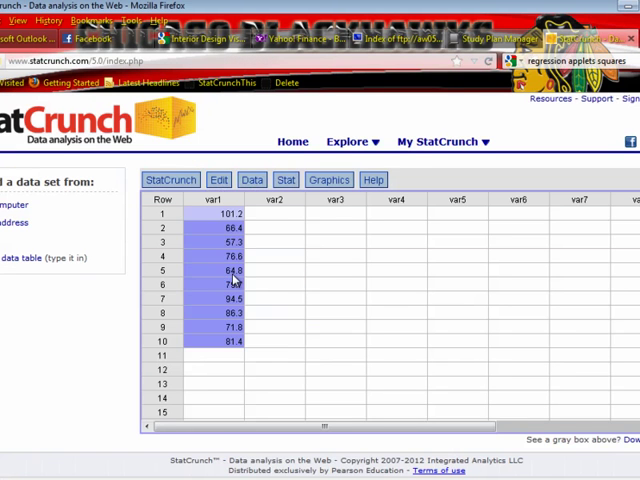
click(229, 210)
key(BackSpace)
key(BackSpace)
key(BackSpace)
key(BackSpace)
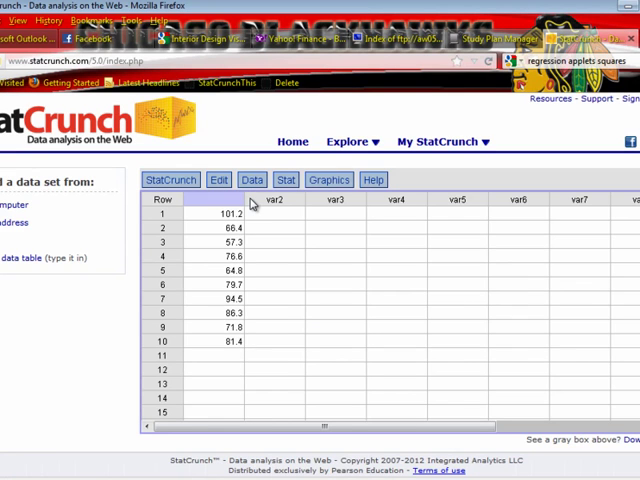
text(Wai)
text(t Times)
key(Return)
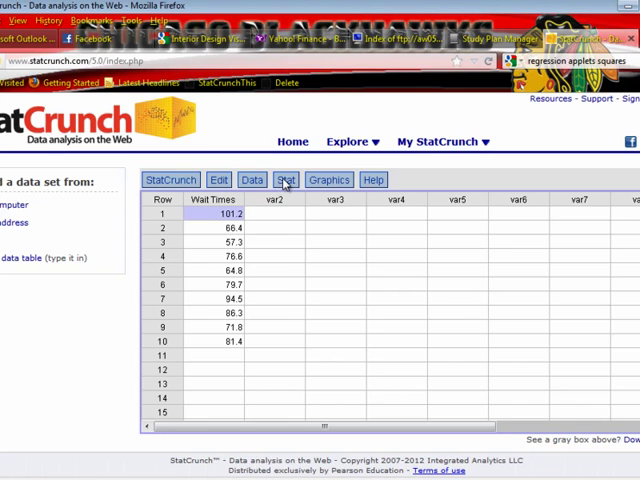
Step: Set up a one-sample t test on Wait Times with null mean 84.9 and a less-than alternative
click(286, 180)
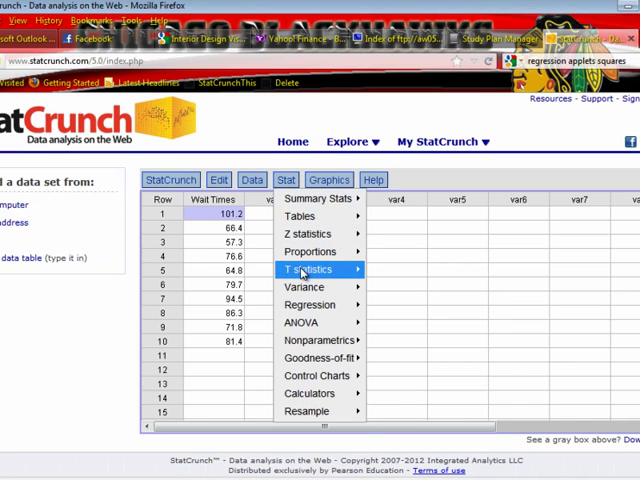
mouse_move(310, 269)
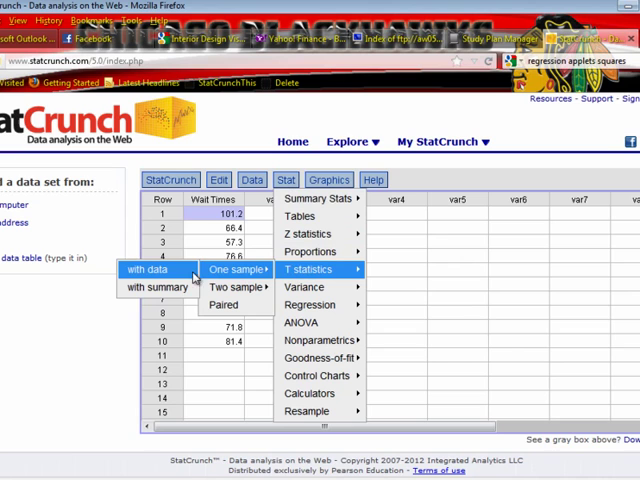
mouse_move(236, 269)
click(156, 273)
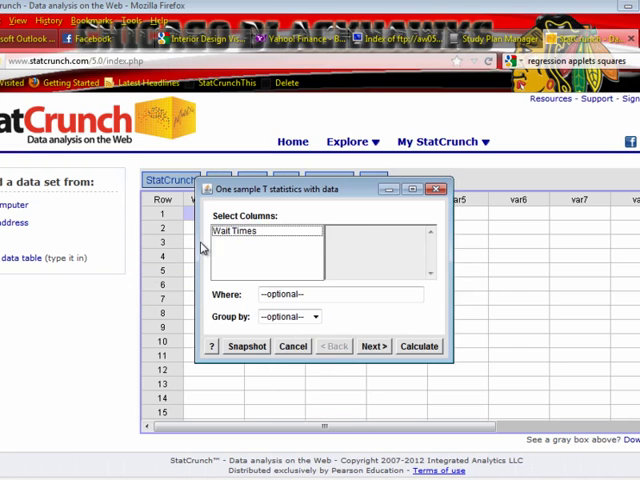
click(236, 232)
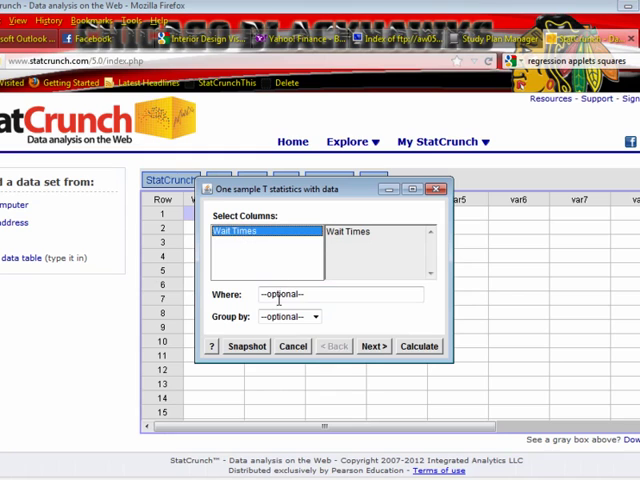
click(372, 348)
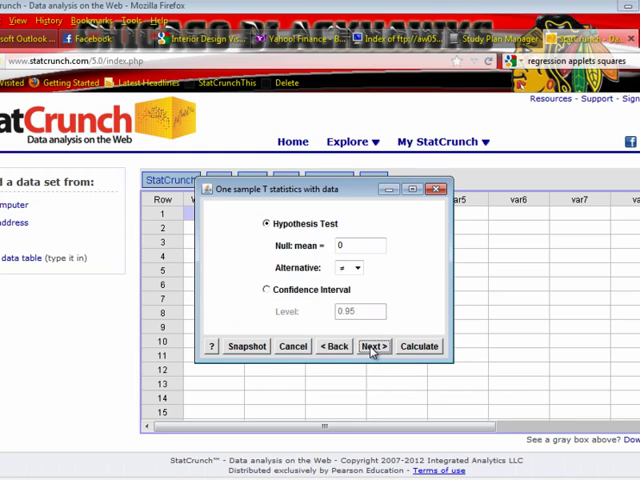
double_click(343, 246)
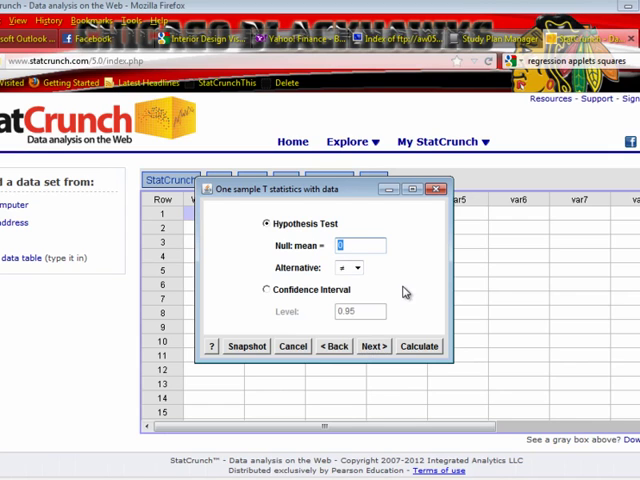
text(84.9)
click(357, 268)
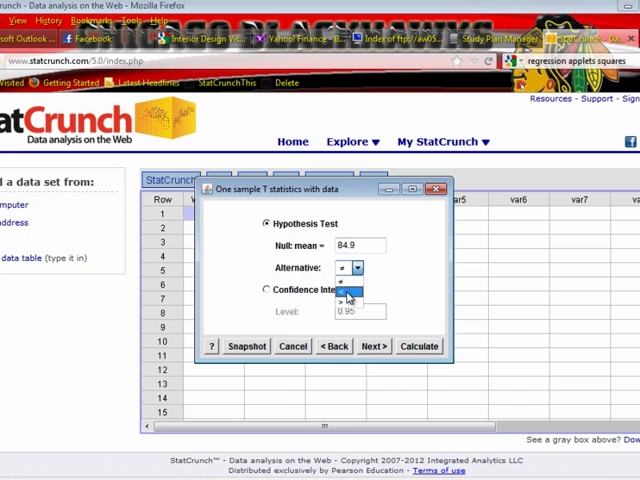
click(349, 294)
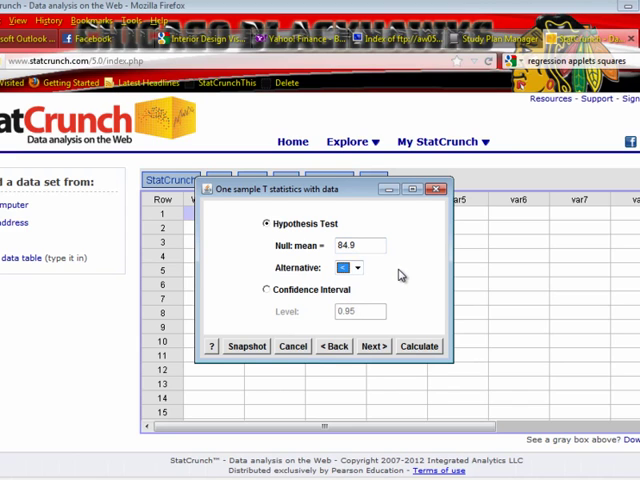
Step: Calculate the t test and circle the sample mean of 78 in the pasted results
click(418, 346)
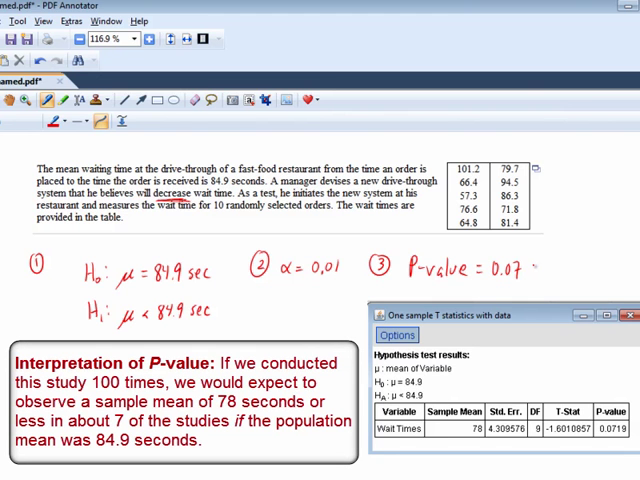
drag(478, 415, 480, 416)
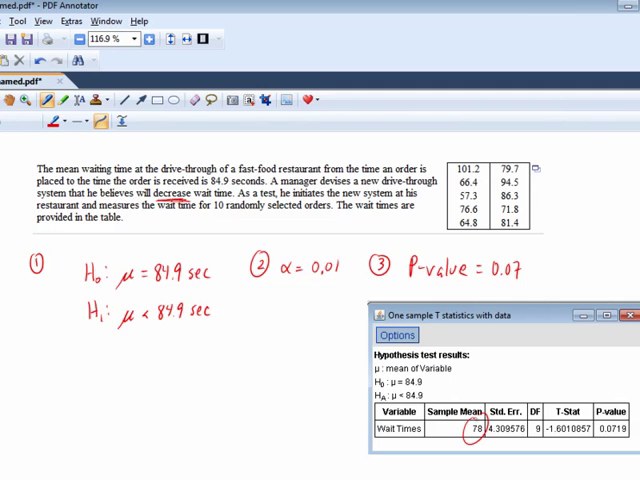
scroll(471, 418, down, 3)
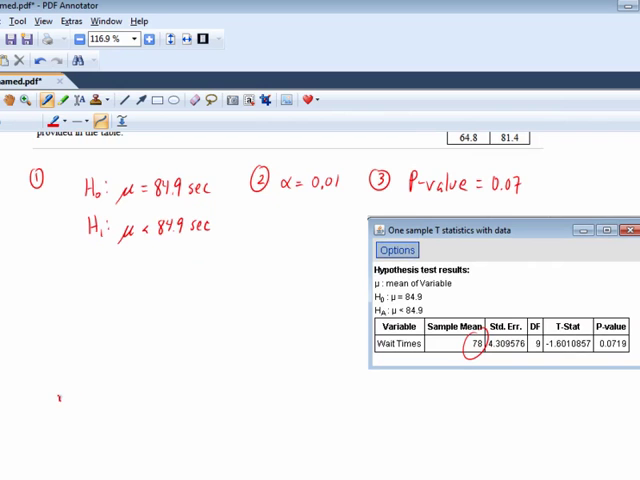
Step: Write step 4's comparison P-value > α, 0.07 > 0.01
drag(58, 392, 62, 415)
mouse_move(88, 390)
mouse_down()
mouse_move(92, 410)
mouse_move(108, 404)
mouse_move(130, 408)
mouse_move(148, 396)
mouse_move(156, 408)
mouse_move(182, 410)
mouse_up()
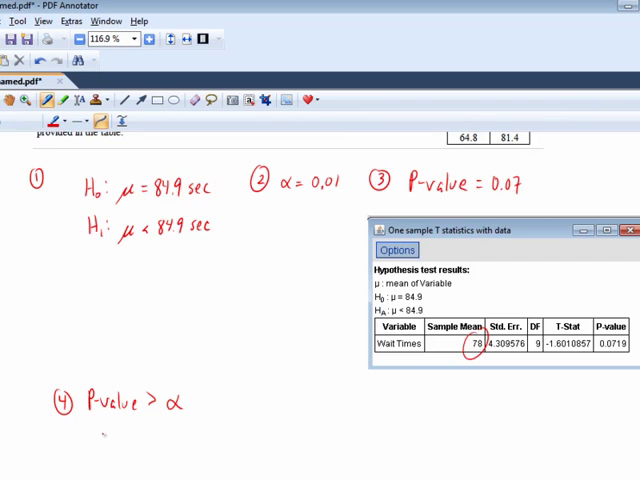
drag(98, 428, 111, 443)
mouse_move(114, 430)
mouse_down()
mouse_move(120, 444)
mouse_move(171, 444)
mouse_up()
mouse_move(176, 430)
mouse_down()
mouse_move(182, 446)
mouse_move(190, 446)
mouse_up()
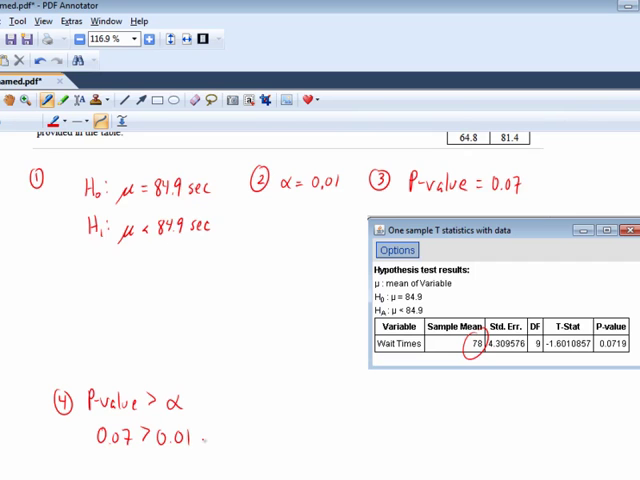
scroll(204, 438, down, 2)
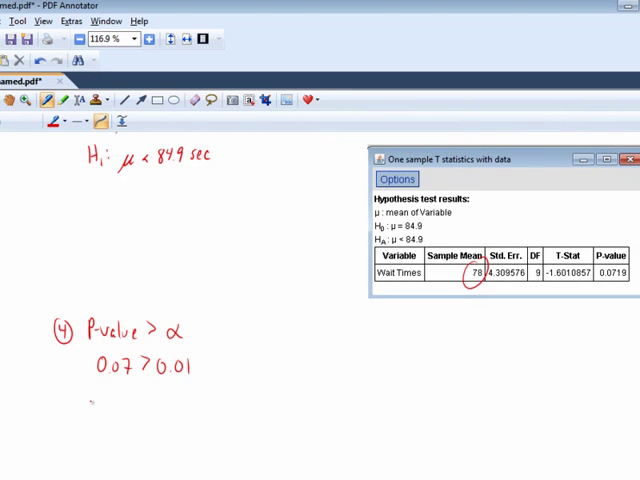
Step: Write the conclusion Do not reject H₀ and number step 5
drag(88, 396, 90, 416)
mouse_move(100, 404)
mouse_down()
mouse_move(101, 414)
mouse_move(158, 416)
mouse_up()
mouse_move(162, 404)
mouse_down()
mouse_move(174, 420)
mouse_move(184, 414)
mouse_up()
drag(186, 404, 204, 416)
mouse_move(210, 396)
mouse_down()
mouse_move(211, 416)
mouse_move(218, 414)
mouse_up()
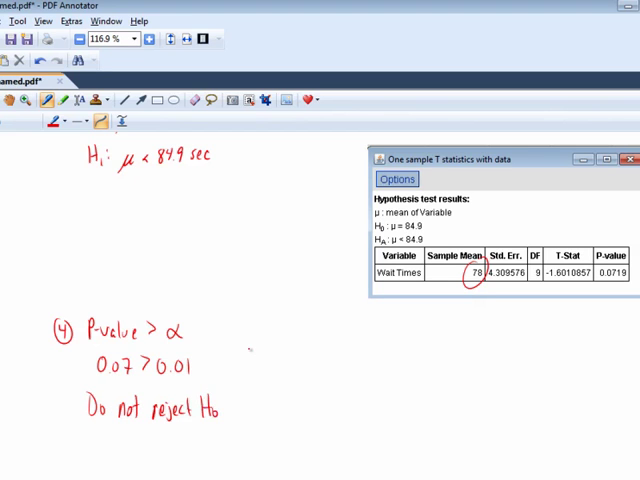
drag(248, 336, 252, 356)
Step: Begin step 5 with 'There is not sufficient evidence'
drag(282, 336, 290, 356)
mouse_move(296, 334)
mouse_down()
mouse_move(302, 356)
mouse_move(320, 354)
mouse_up()
mouse_move(324, 344)
mouse_down()
mouse_move(330, 354)
mouse_move(344, 354)
mouse_up()
mouse_move(350, 344)
mouse_down()
mouse_move(354, 354)
mouse_move(378, 354)
mouse_up()
mouse_move(382, 336)
mouse_down()
mouse_move(384, 354)
mouse_move(388, 342)
mouse_move(398, 354)
mouse_up()
mouse_move(406, 344)
mouse_down()
mouse_move(412, 354)
mouse_move(426, 356)
mouse_up()
drag(414, 346, 442, 352)
drag(446, 346, 470, 352)
drag(464, 344, 498, 352)
mouse_move(502, 346)
mouse_down()
mouse_move(502, 352)
mouse_move(520, 352)
mouse_up()
mouse_move(524, 344)
mouse_down()
mouse_move(530, 352)
mouse_move(558, 350)
mouse_up()
Step: Handwrite 'to suggest' in red to continue the step 5 conclusion
drag(552, 344, 560, 344)
mouse_move(564, 344)
mouse_down()
mouse_move(564, 350)
mouse_move(602, 354)
mouse_up()
drag(608, 344, 614, 350)
mouse_move(620, 332)
mouse_down()
mouse_move(622, 350)
mouse_move(626, 340)
mouse_up()
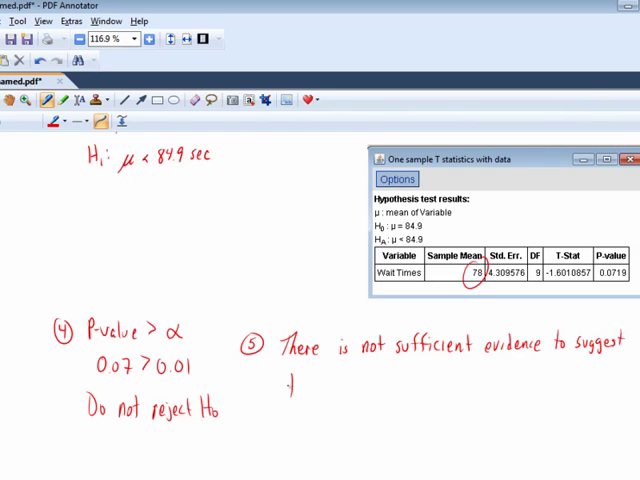
Step: Handwrite the second line: 'the mean wait time has decreased'
drag(290, 374, 292, 396)
mouse_move(296, 376)
mouse_down()
mouse_move(302, 396)
mouse_move(326, 396)
mouse_up()
mouse_move(328, 386)
mouse_down()
mouse_move(336, 396)
mouse_move(354, 396)
mouse_up()
mouse_move(356, 388)
mouse_down()
mouse_move(362, 396)
mouse_move(402, 394)
mouse_up()
mouse_move(406, 376)
mouse_down()
mouse_move(412, 394)
mouse_move(432, 394)
mouse_up()
mouse_move(434, 386)
mouse_down()
mouse_move(446, 394)
mouse_move(500, 394)
mouse_up()
mouse_move(502, 386)
mouse_down()
mouse_move(508, 394)
mouse_move(532, 394)
mouse_up()
mouse_move(534, 386)
mouse_down()
mouse_move(538, 394)
mouse_move(596, 392)
mouse_up()
Step: Handwrite the last line 'with the new system.' to finish the conclusion
mouse_move(290, 416)
mouse_down()
mouse_move(294, 432)
mouse_move(332, 432)
mouse_up()
mouse_move(334, 422)
mouse_down()
mouse_move(340, 432)
mouse_move(370, 440)
mouse_up()
mouse_move(372, 424)
mouse_down()
mouse_move(380, 436)
mouse_move(415, 433)
mouse_up()
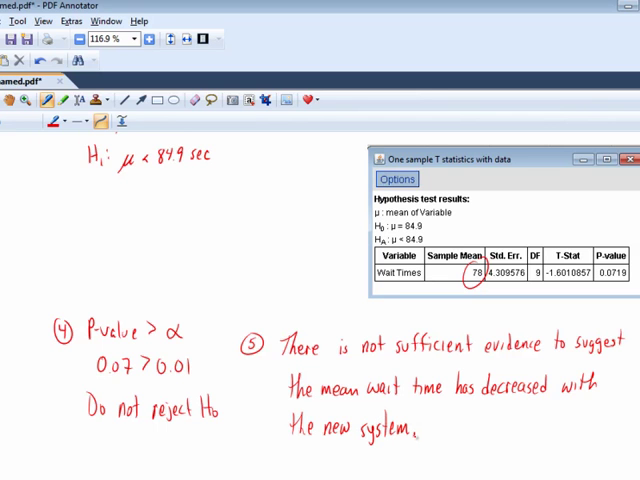